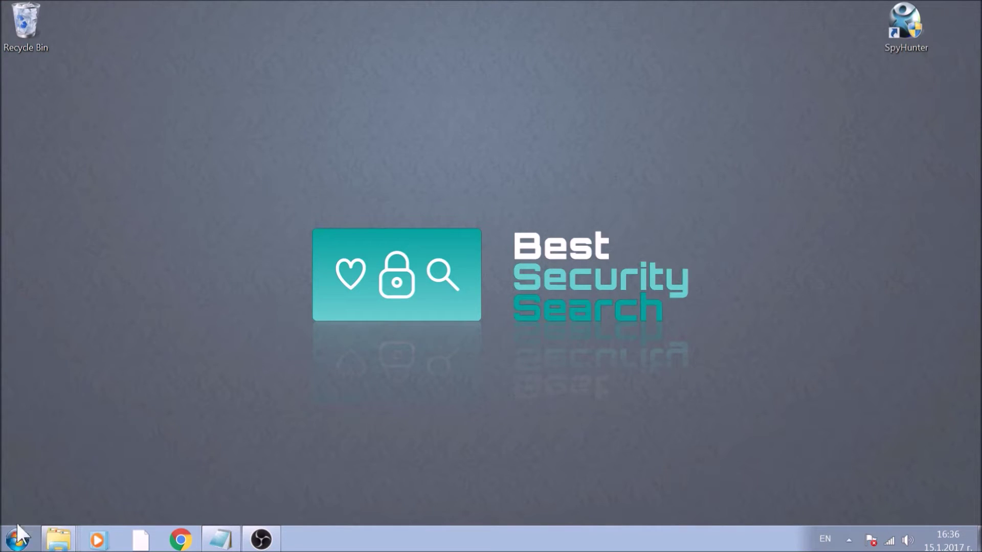
# Search the Start menu for 'System Configuration' and launch the result.
pyautogui.click(17, 540)
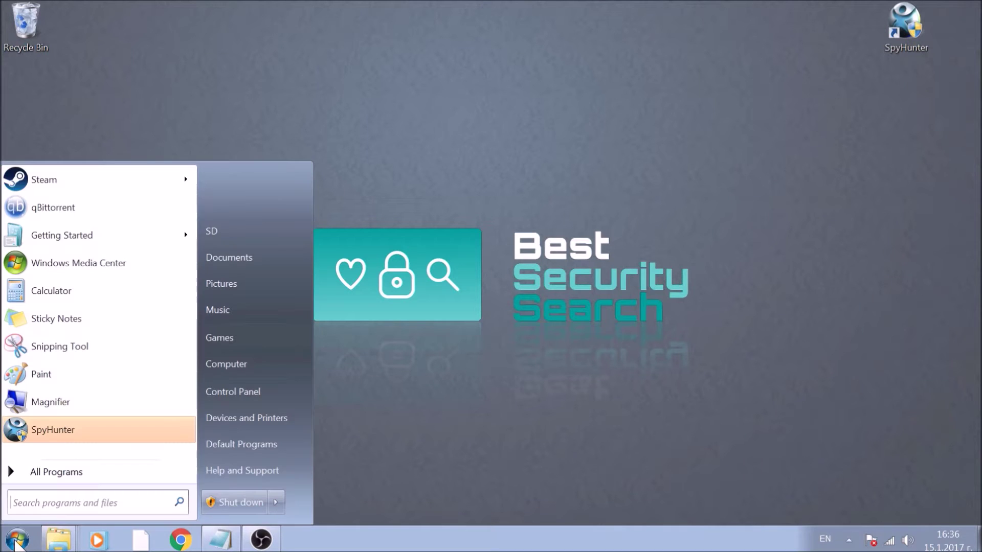
pyautogui.click(28, 502)
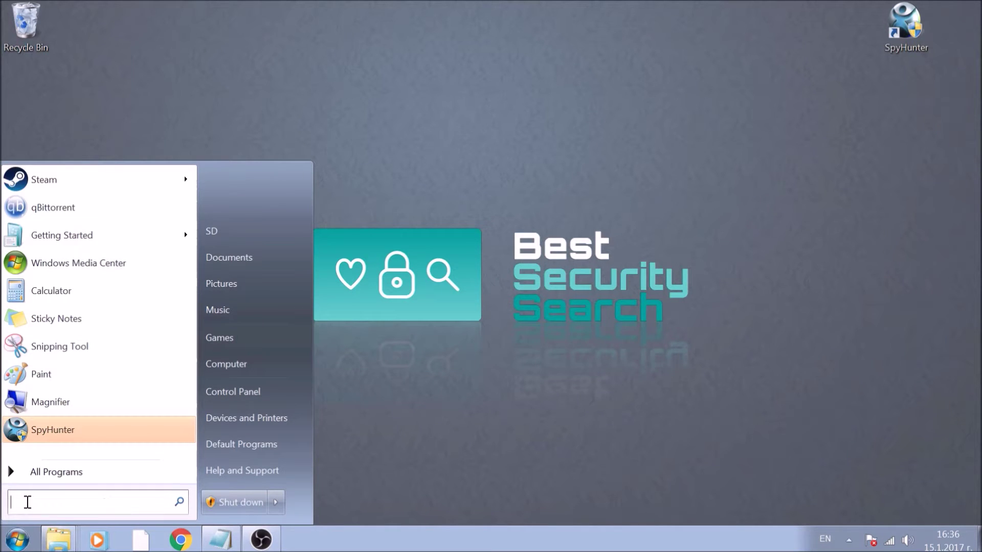
pyautogui.write('S')
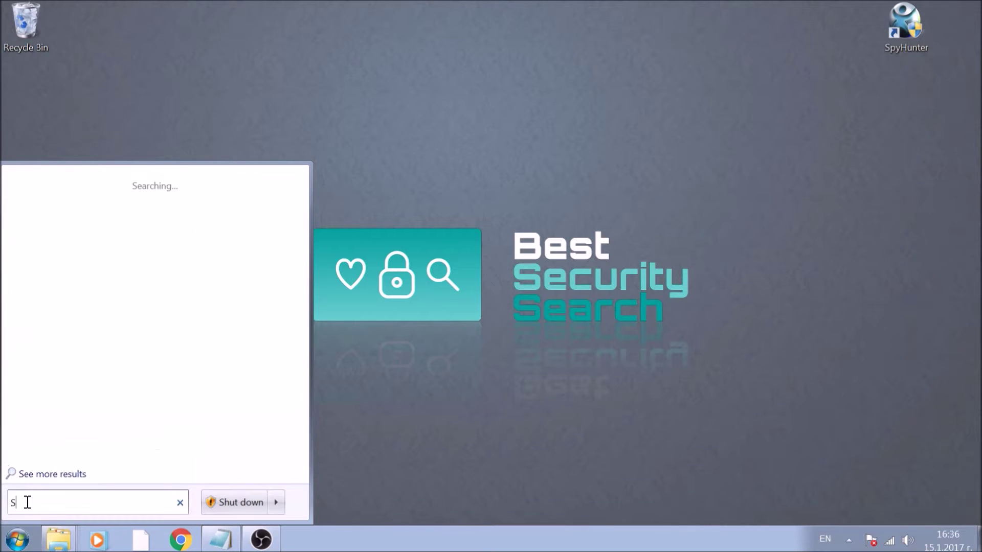
pyautogui.write('ystem ')
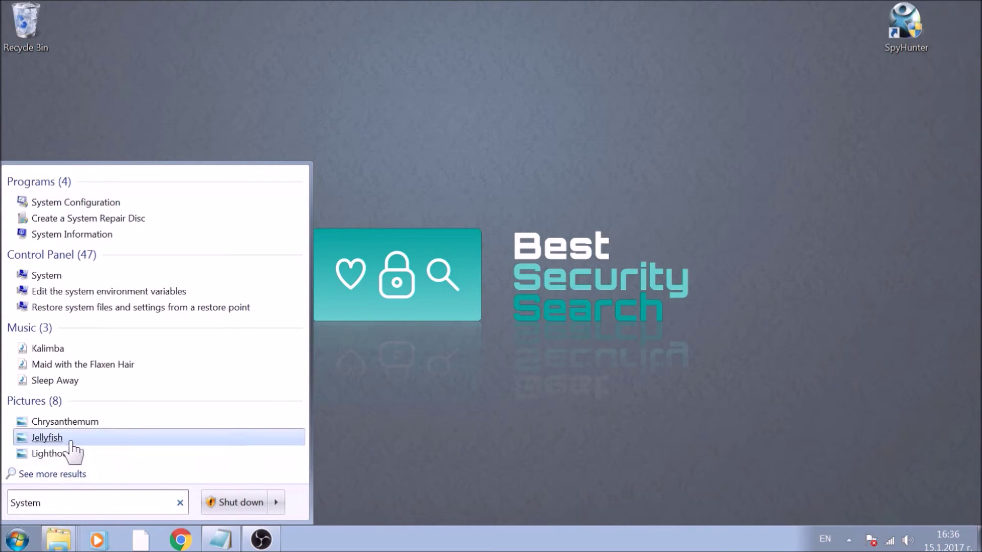
pyautogui.write('Configurati')
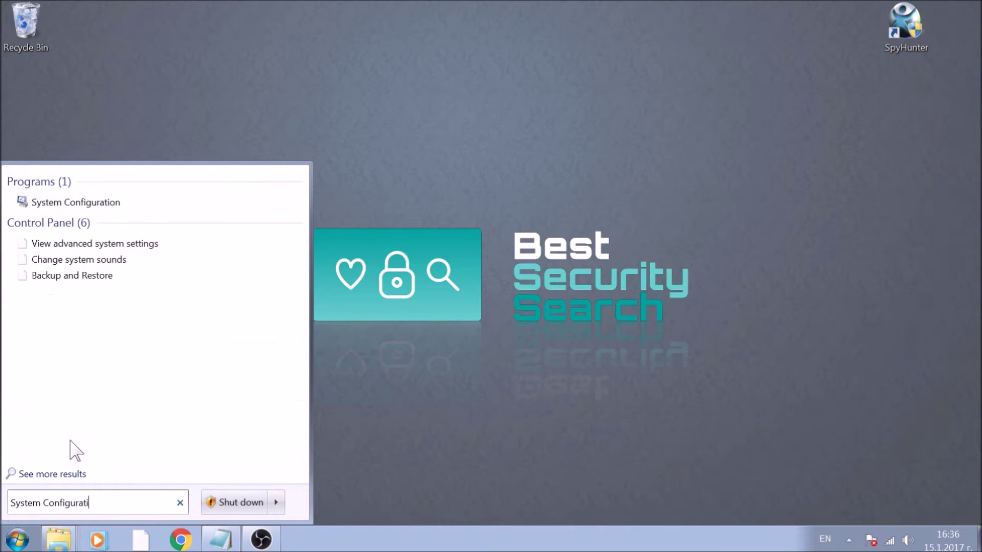
pyautogui.write('on')
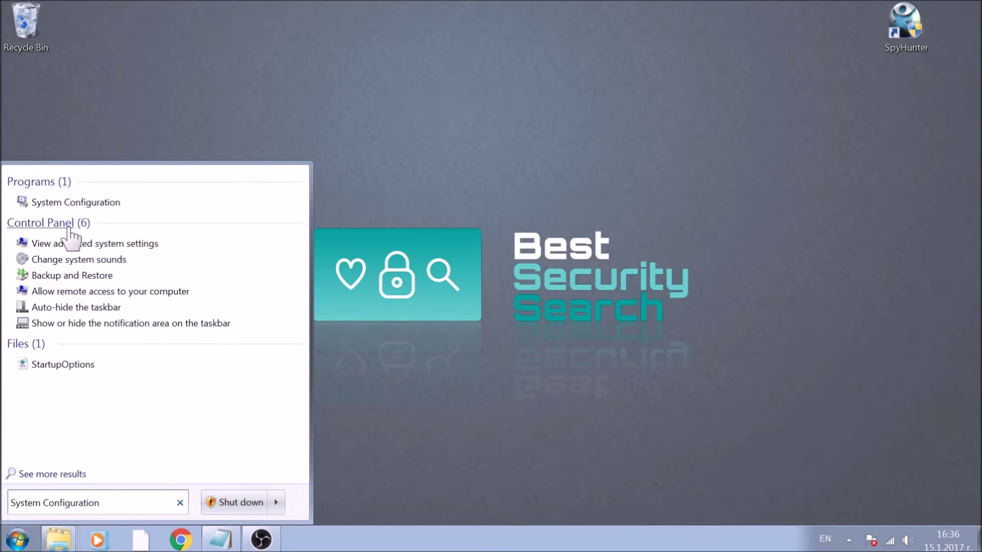
pyautogui.click(73, 203)
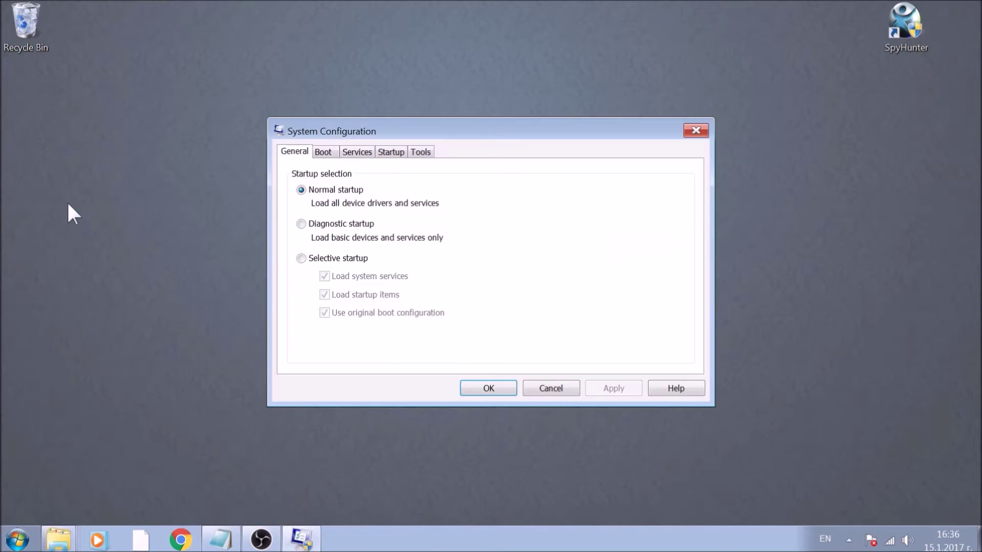
# Enable Safe boot with networking on the Boot tab, then apply and confirm with OK.
pyautogui.click(333, 158)
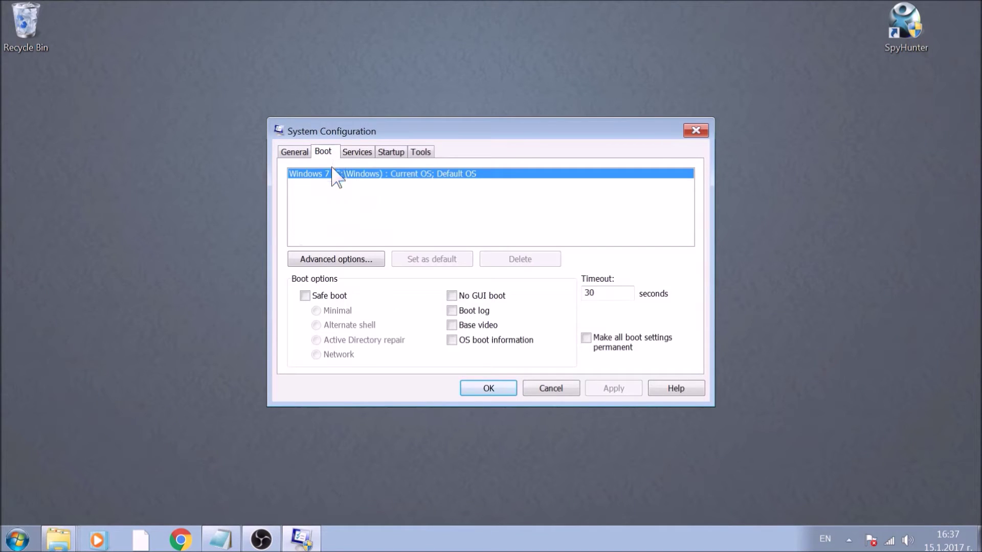
pyautogui.click(334, 296)
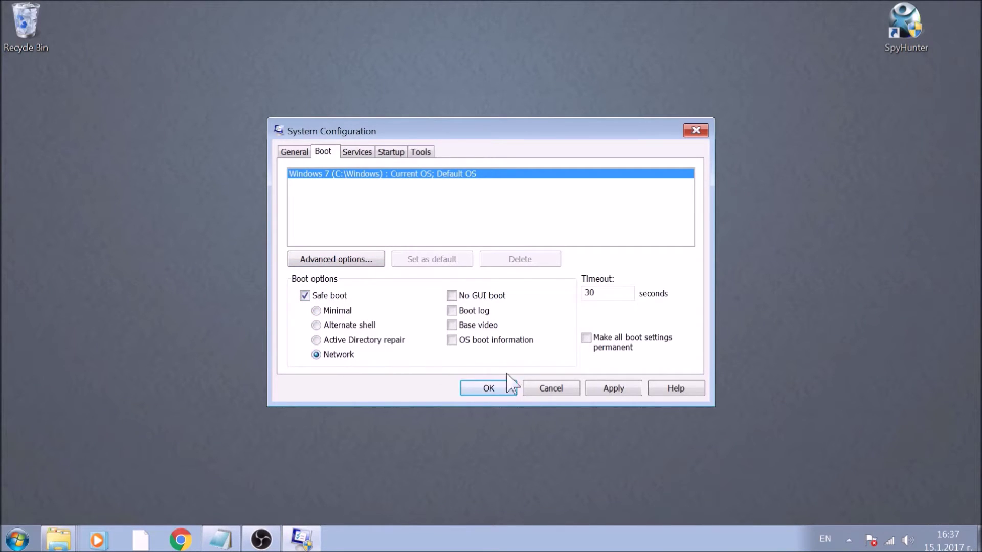
pyautogui.click(600, 386)
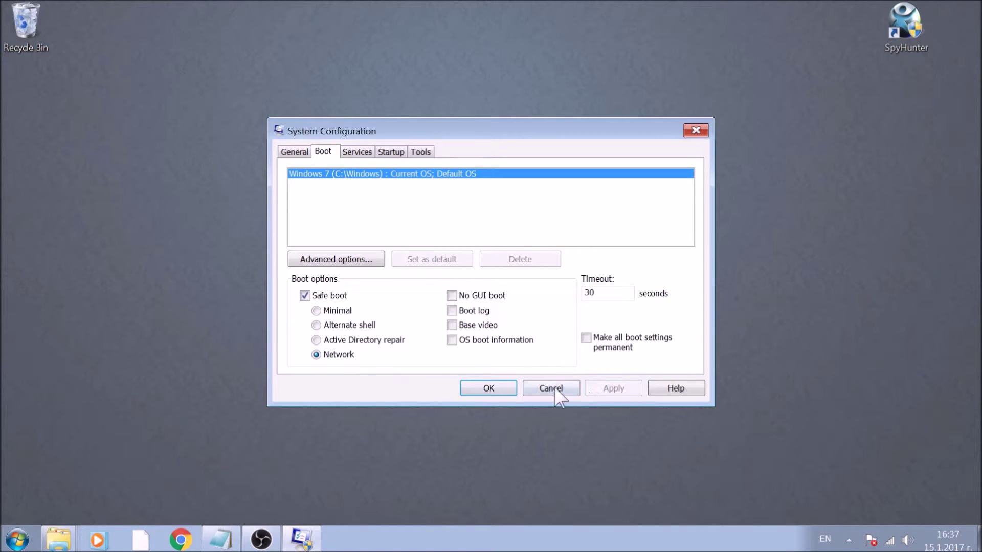
pyautogui.click(511, 391)
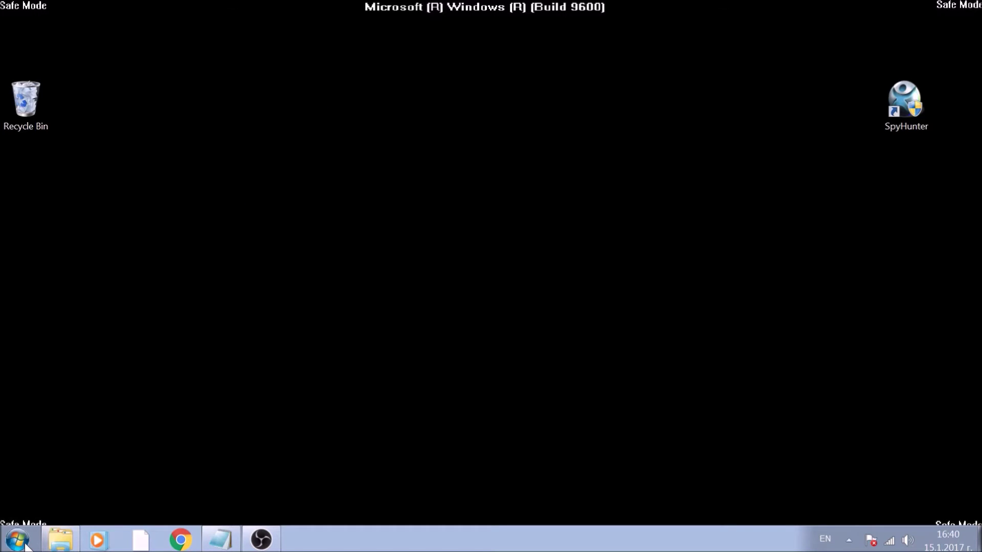
# Once rebooted into Safe Mode, bring up the Start menu.
pyautogui.click(21, 541)
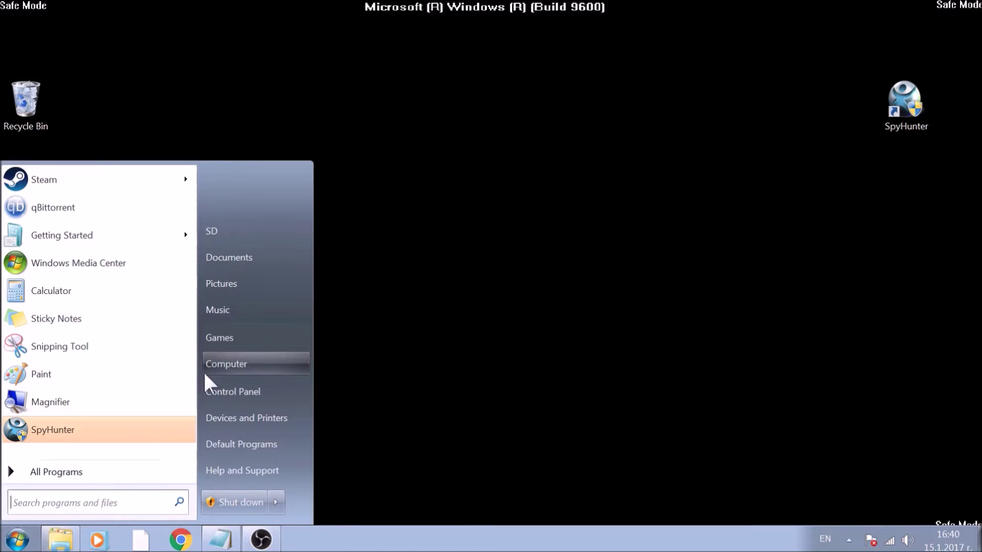
# Search Computer for 'fileextension:dll malicious file' and bring up a match's context menu.
pyautogui.click(220, 361)
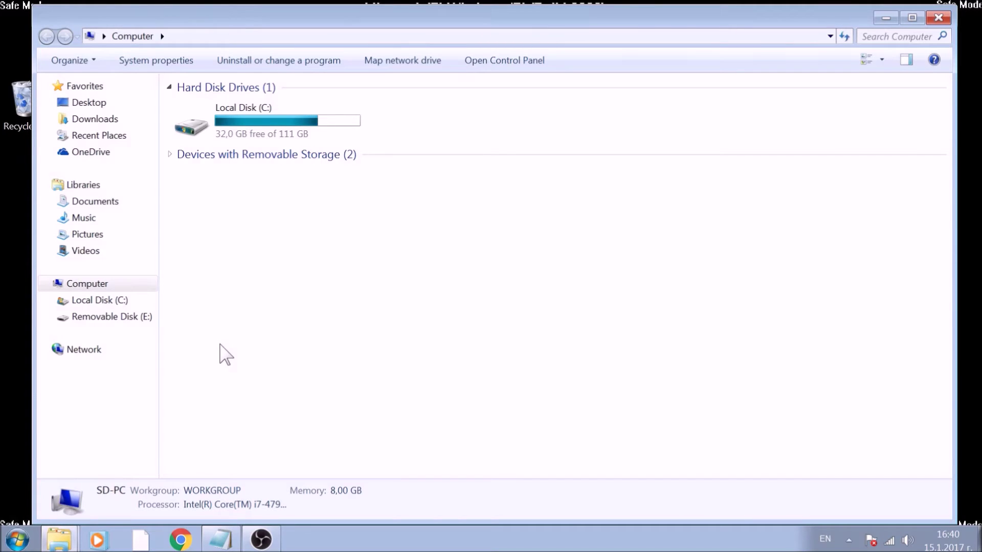
pyautogui.click(898, 36)
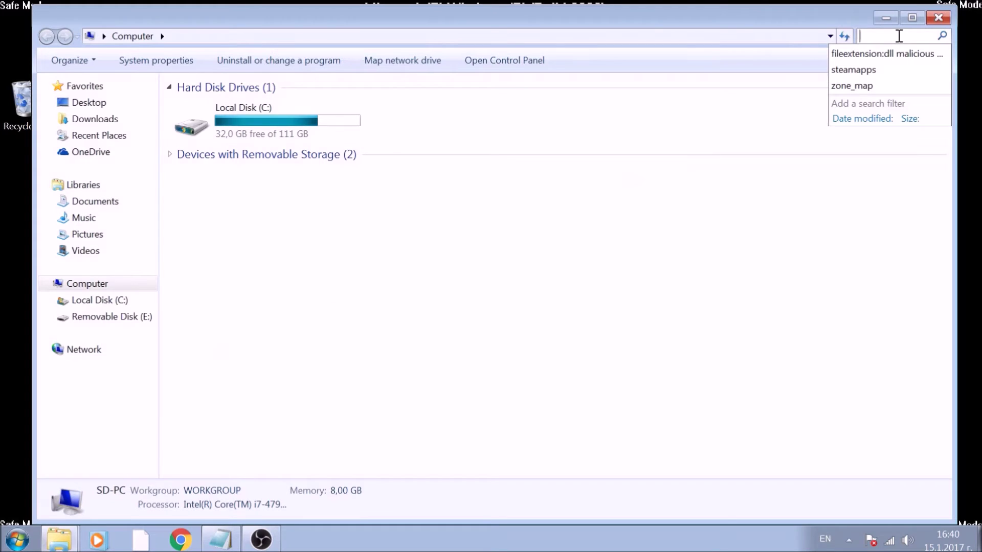
pyautogui.write('fileextension')
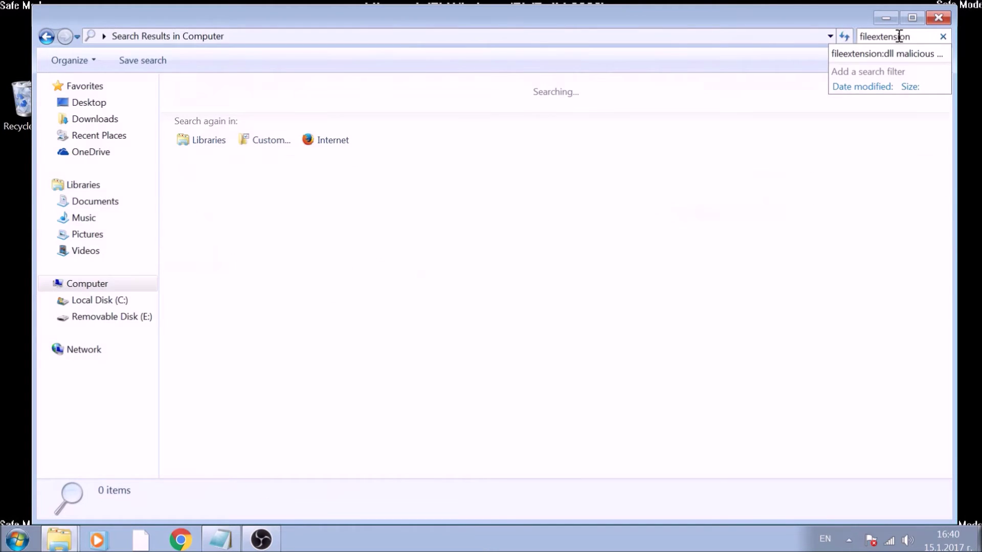
pyautogui.write(':dll')
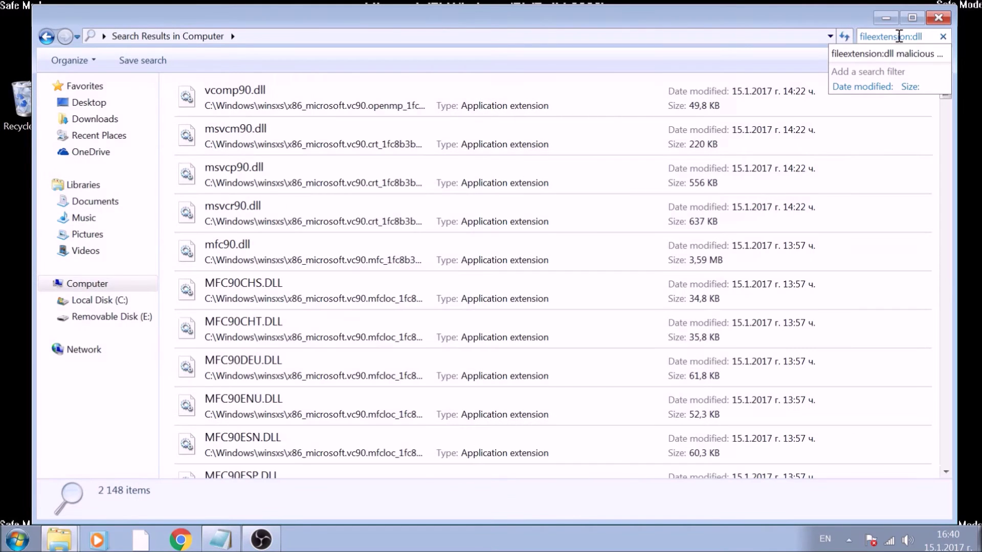
pyautogui.write(' malicio')
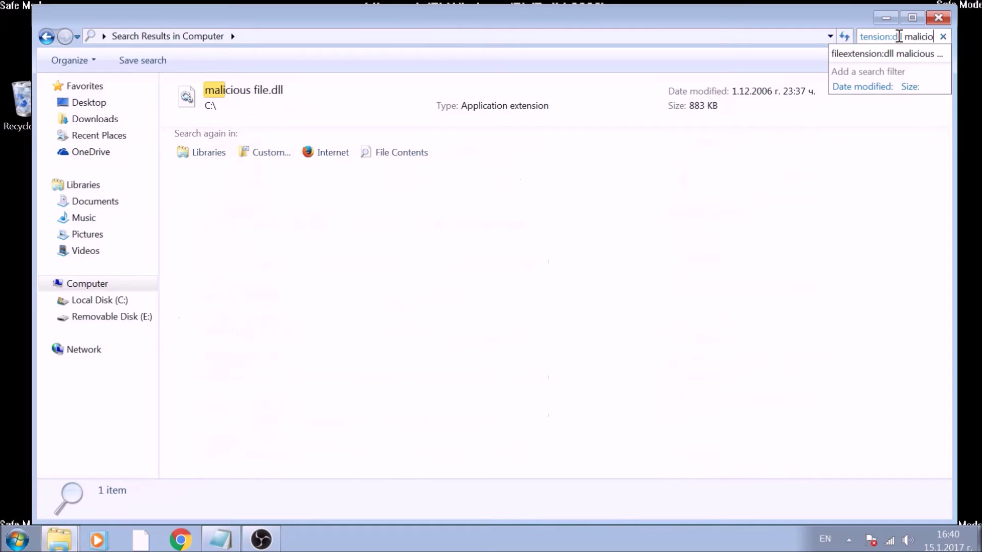
pyautogui.write('us file')
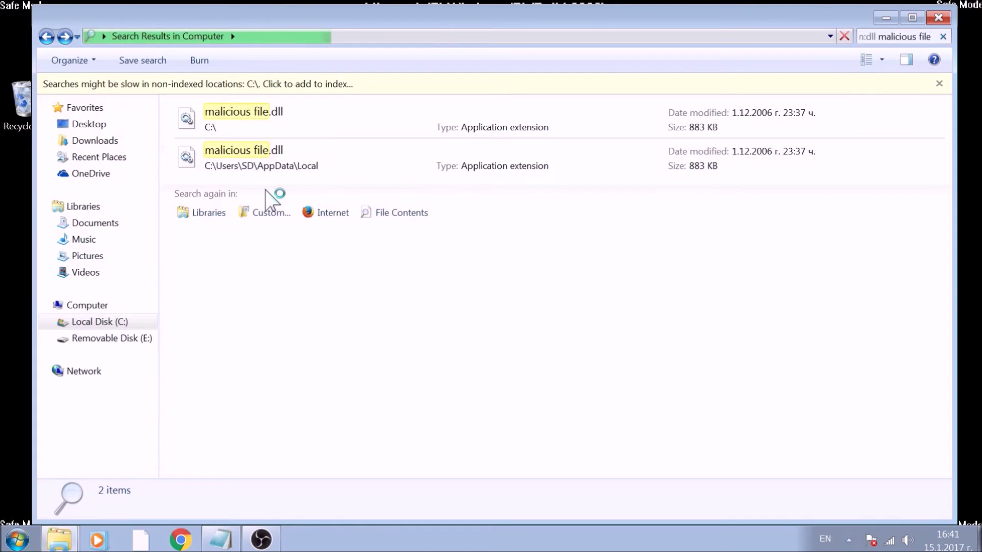
pyautogui.rightClick(314, 153)
# Go to the AppData\Local copy's folder, permanently delete malicious file.dll, and close the window.
pyautogui.click(271, 150)
pyautogui.rightClick(271, 151)
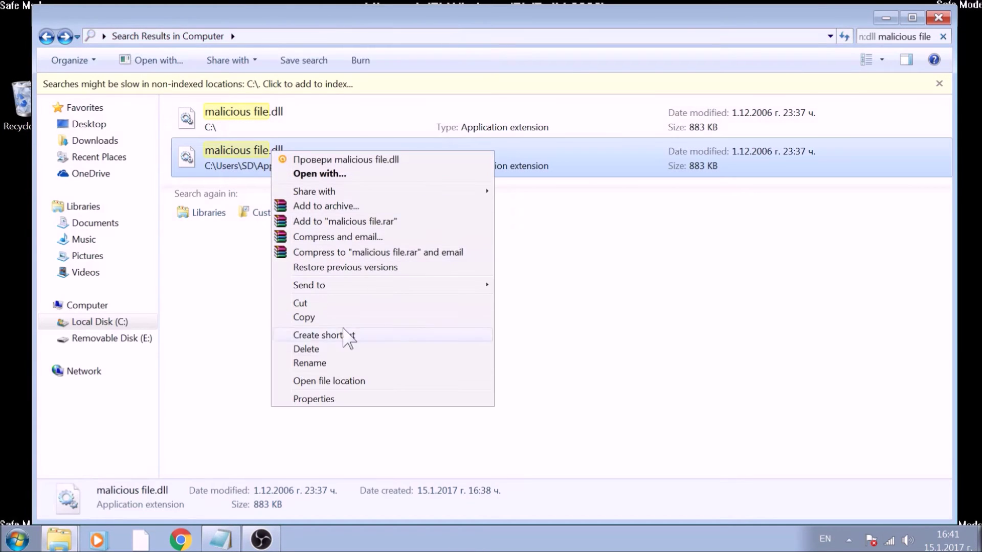
pyautogui.click(357, 381)
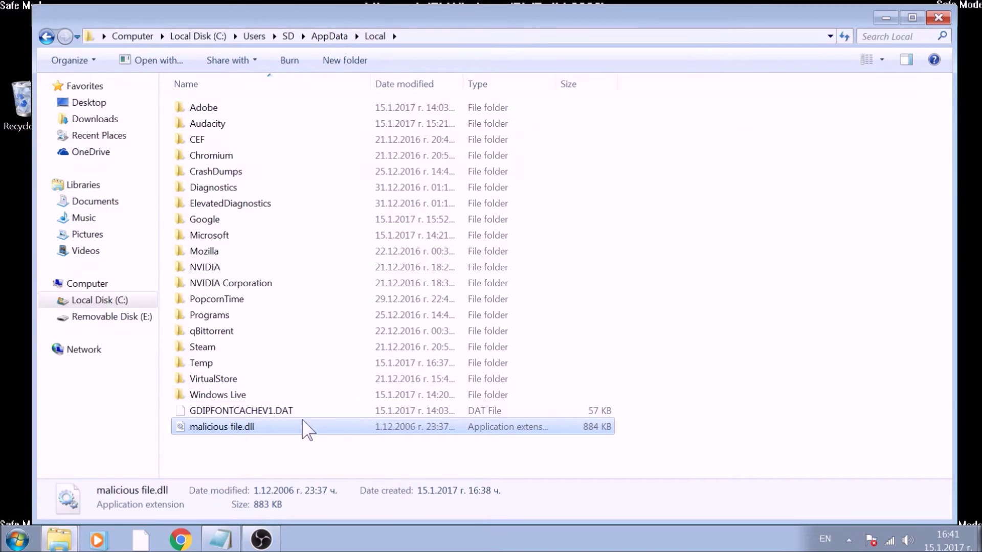
pyautogui.click(299, 453)
pyautogui.click(254, 429)
pyautogui.hotkey('shift', 'Delete')
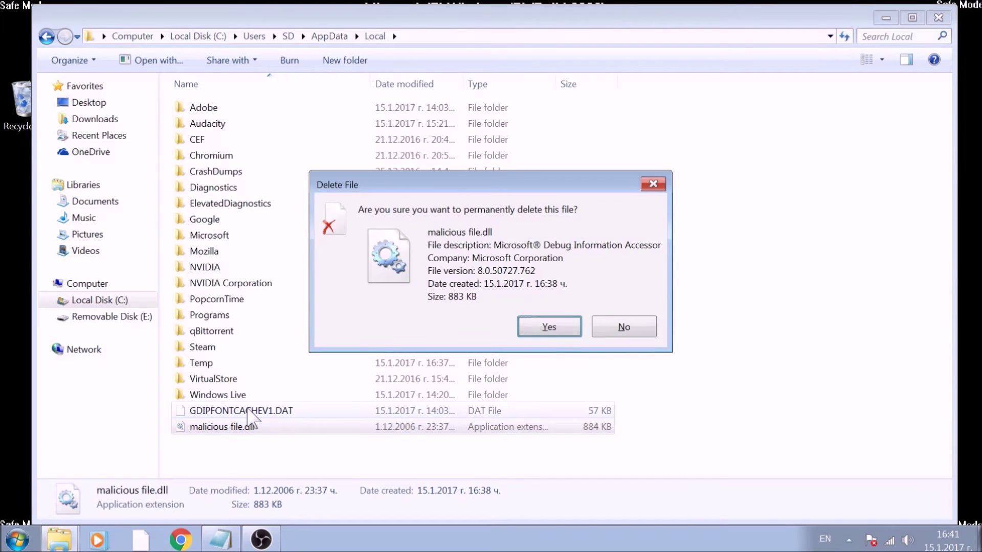
pyautogui.click(543, 328)
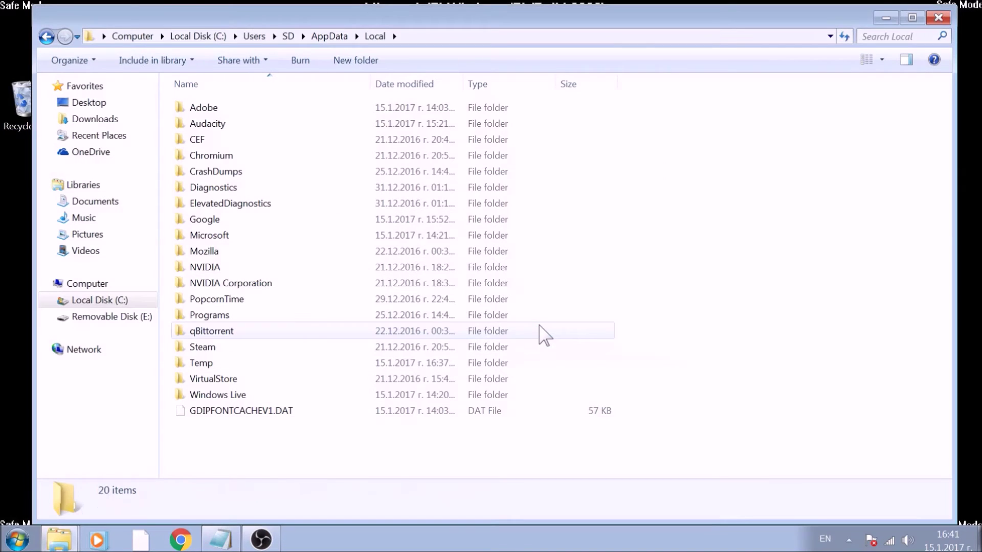
pyautogui.click(938, 18)
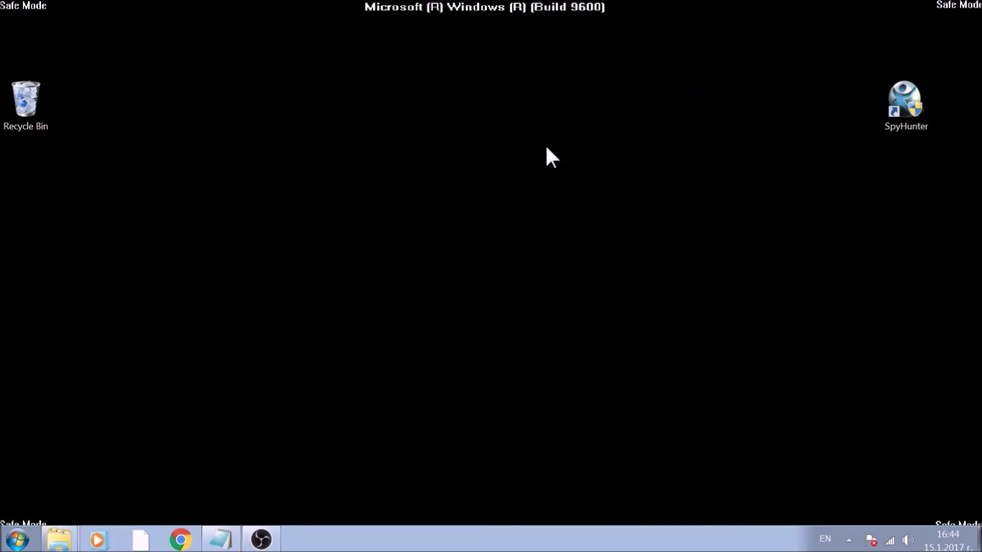
# Search the Start menu for 'regedit'.
pyautogui.click(12, 545)
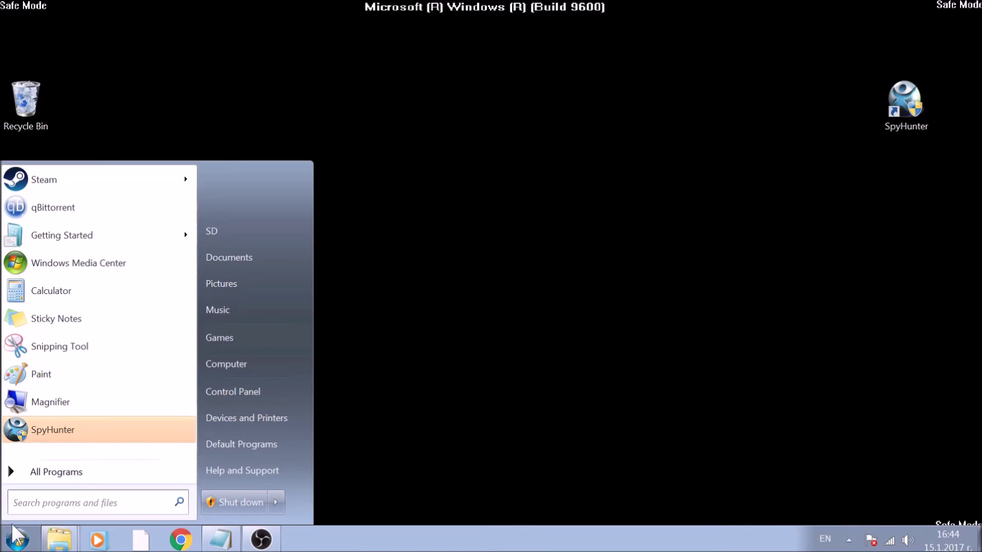
pyautogui.write('reg')
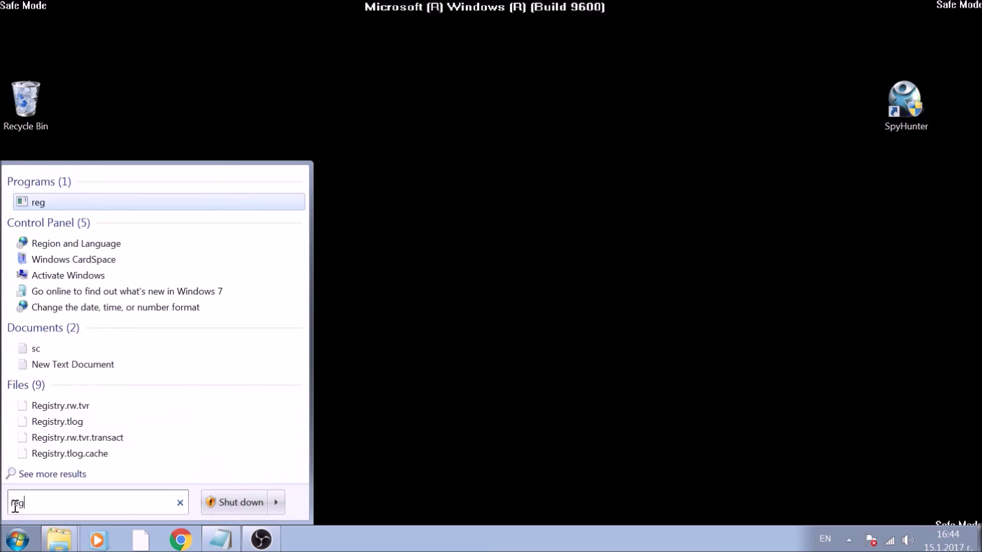
pyautogui.write('edit')
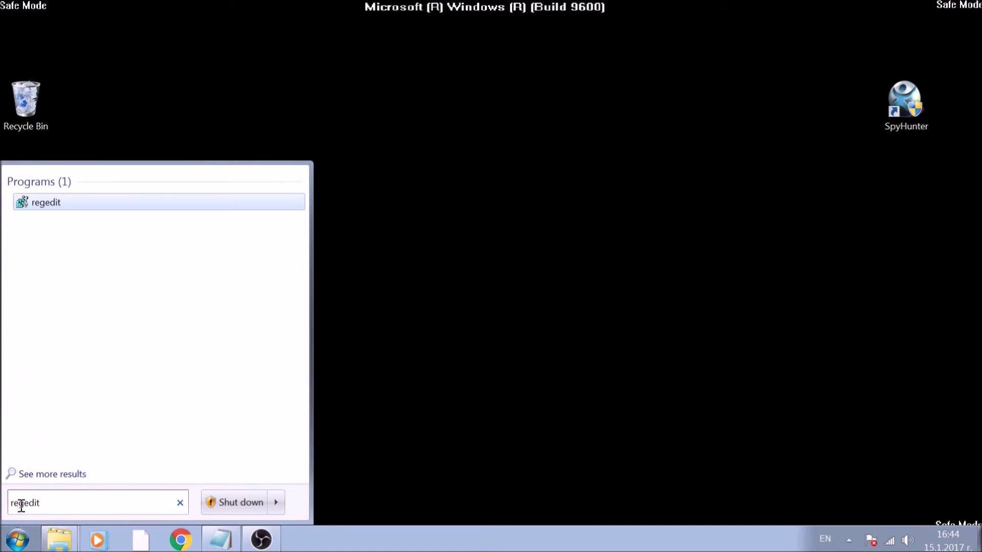
# Launch Registry Editor and expand HKEY_LOCAL_MACHINE after browsing the top-level hives.
pyautogui.click(36, 202)
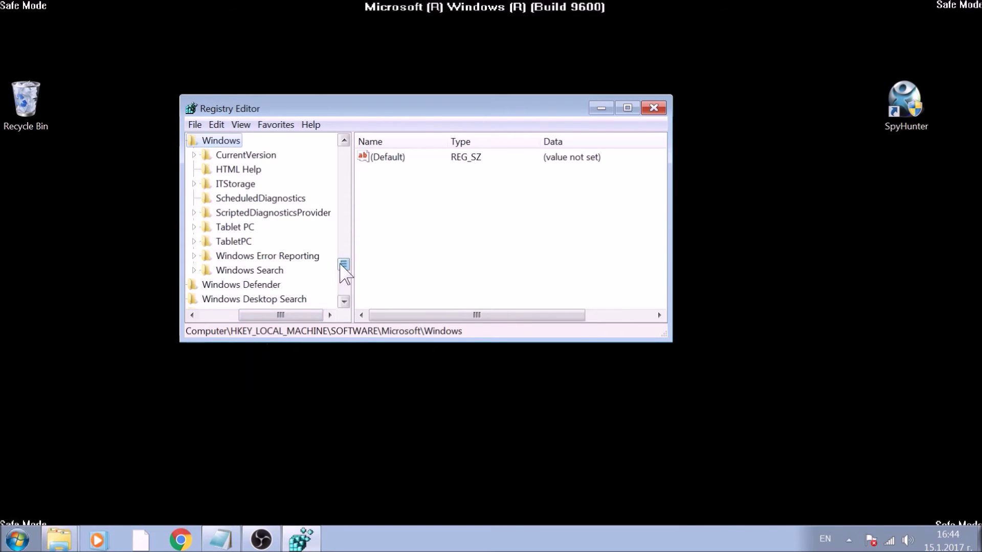
pyautogui.moveTo(343, 264); pyautogui.dragTo(343, 152)
pyautogui.moveTo(307, 315); pyautogui.dragTo(263, 315)
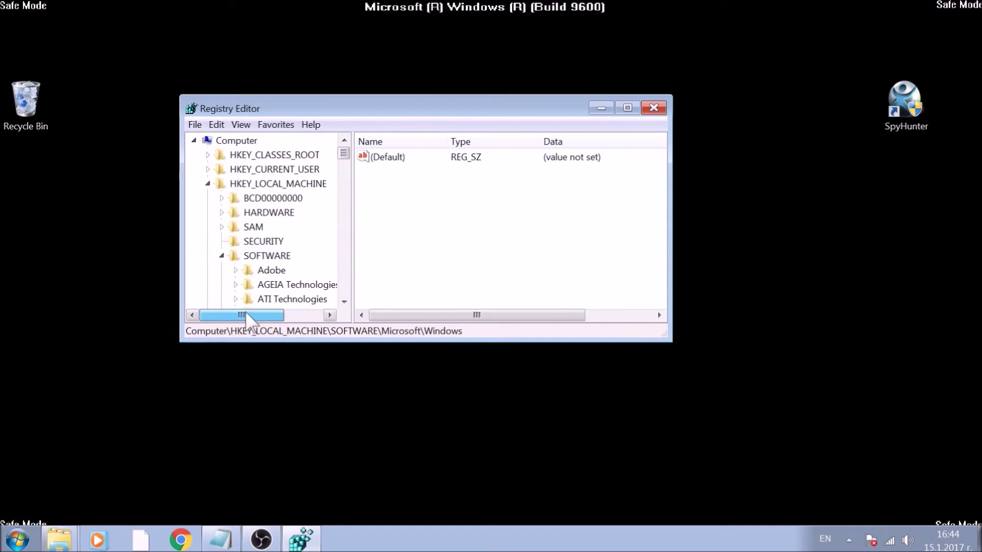
pyautogui.click(207, 184)
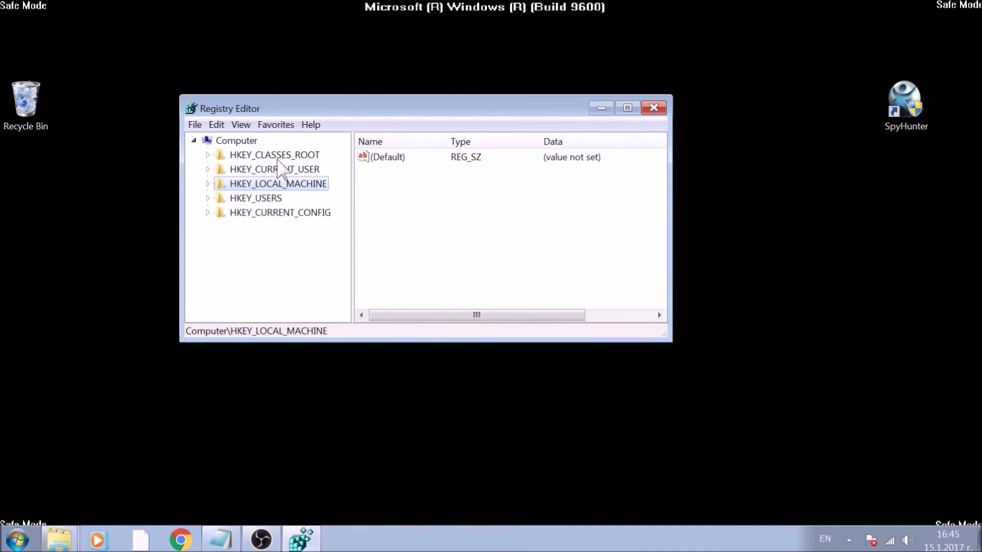
pyautogui.click(301, 174)
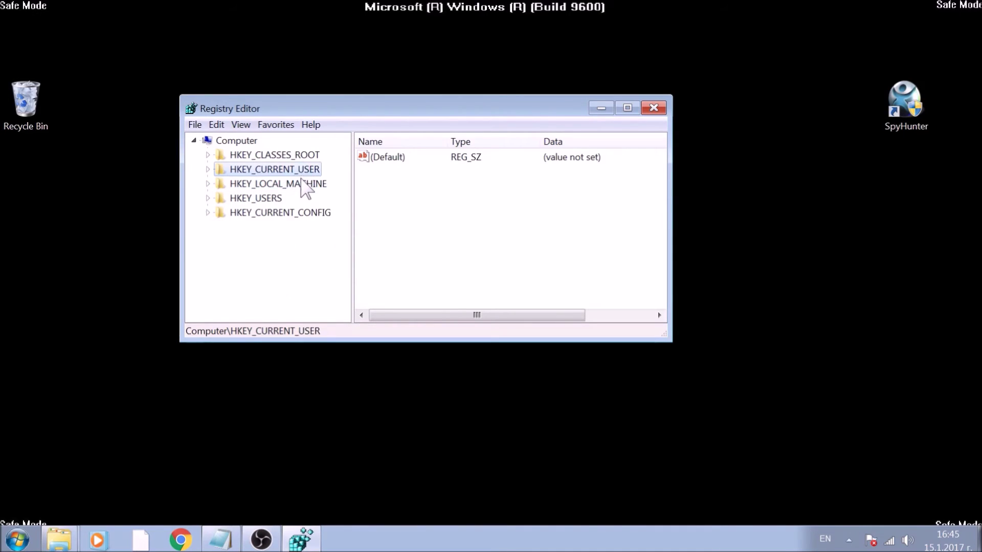
pyautogui.click(299, 188)
pyautogui.click(276, 196)
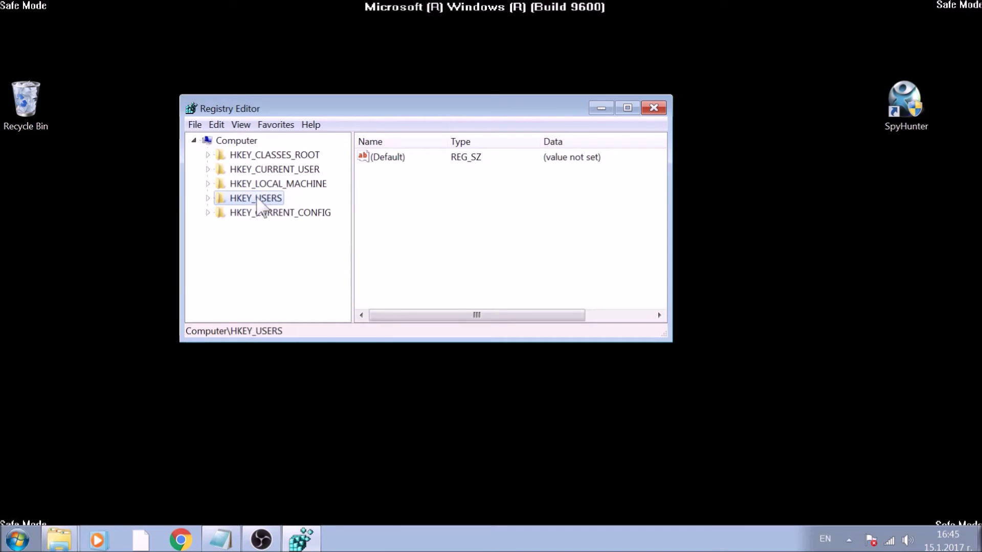
pyautogui.click(208, 184)
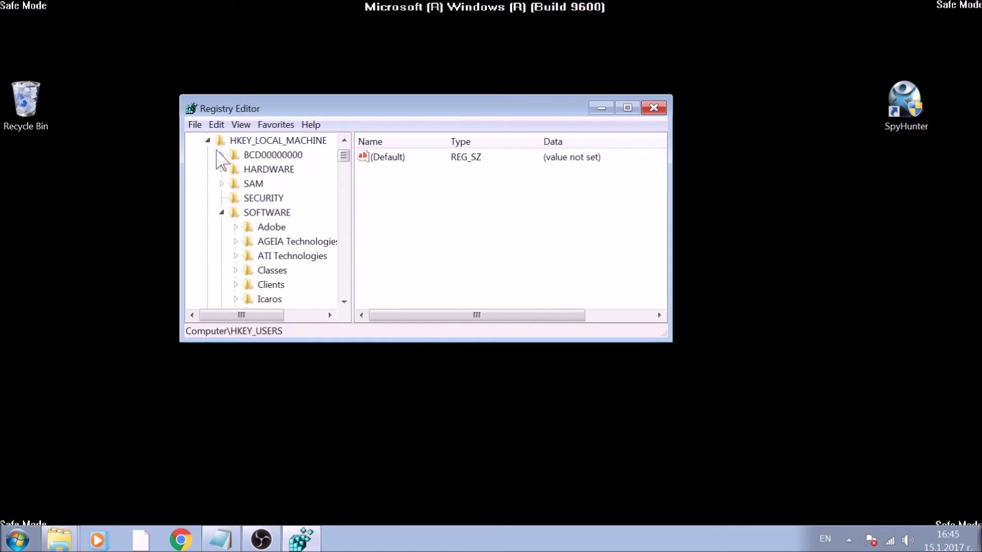
pyautogui.click(267, 144)
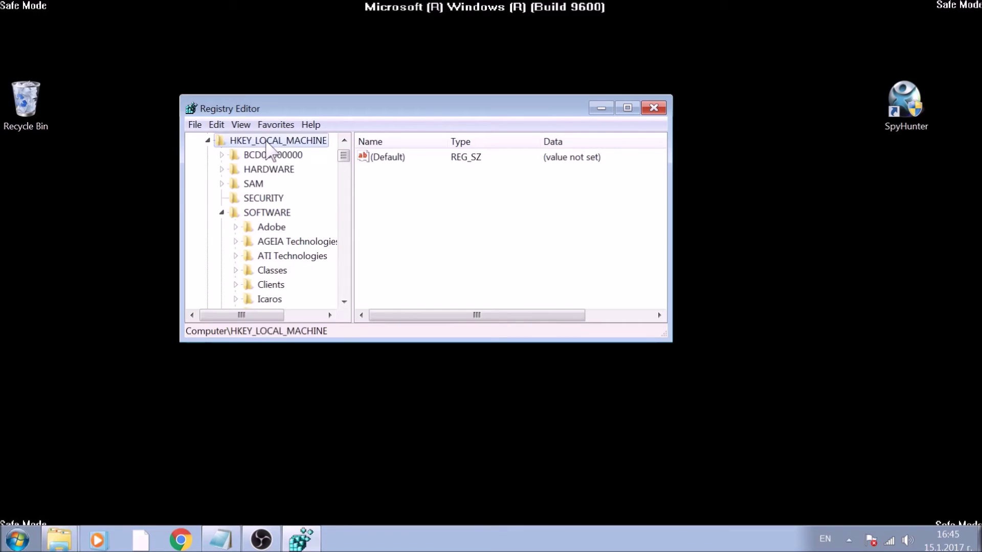
# Navigate SOFTWARE > Microsoft > Windows > CurrentVersion and expand it down to the Run key.
pyautogui.click(267, 212)
pyautogui.scroll(-2, 269, 214)
pyautogui.scroll(-1, 269, 210)
pyautogui.click(268, 212)
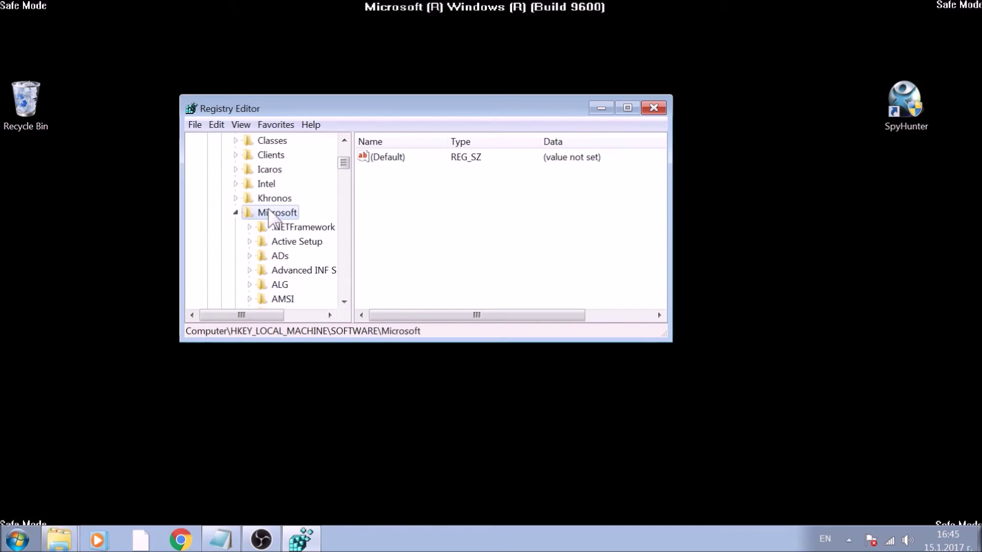
pyautogui.scroll(-4, 269, 210)
pyautogui.scroll(-12, 270, 217)
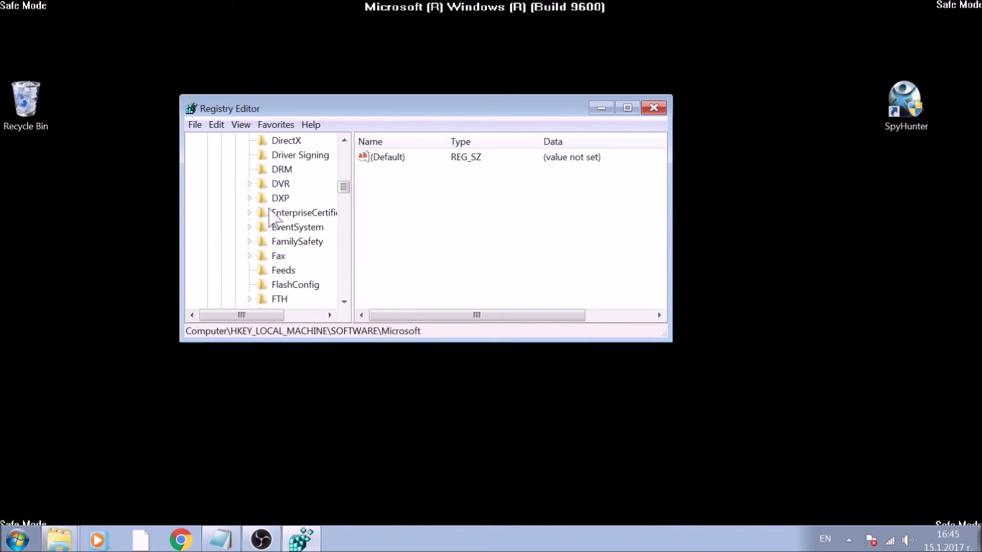
pyautogui.scroll(-10, 274, 225)
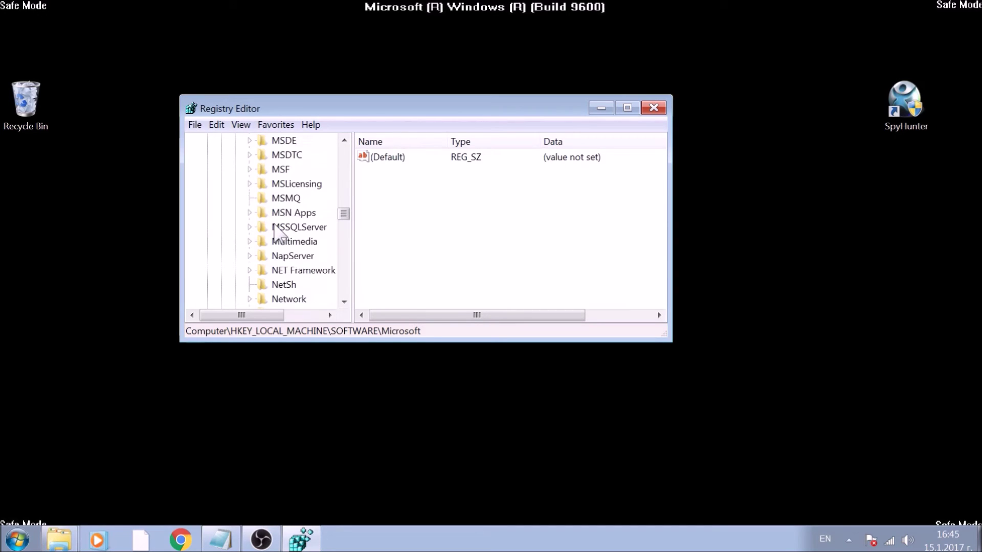
pyautogui.scroll(-15, 276, 232)
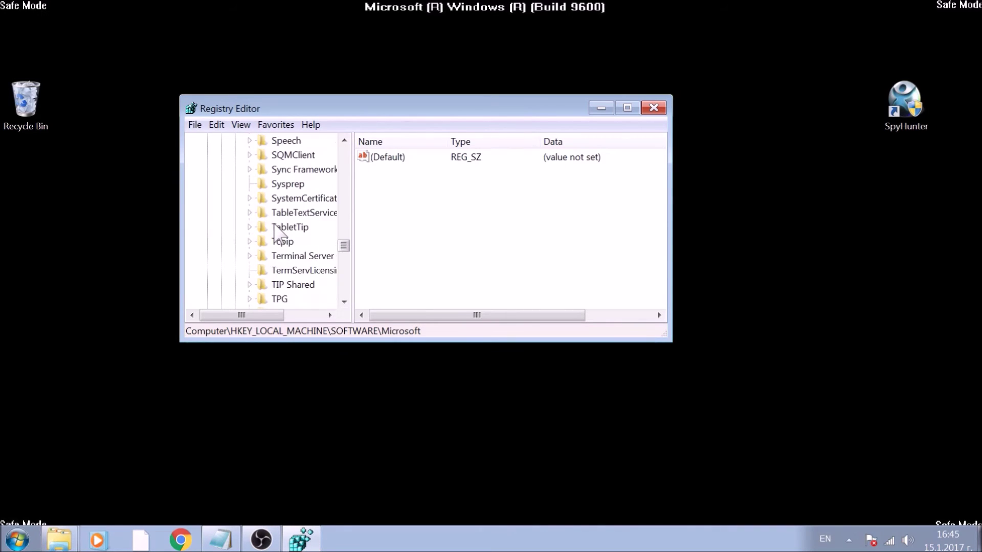
pyautogui.click(280, 214)
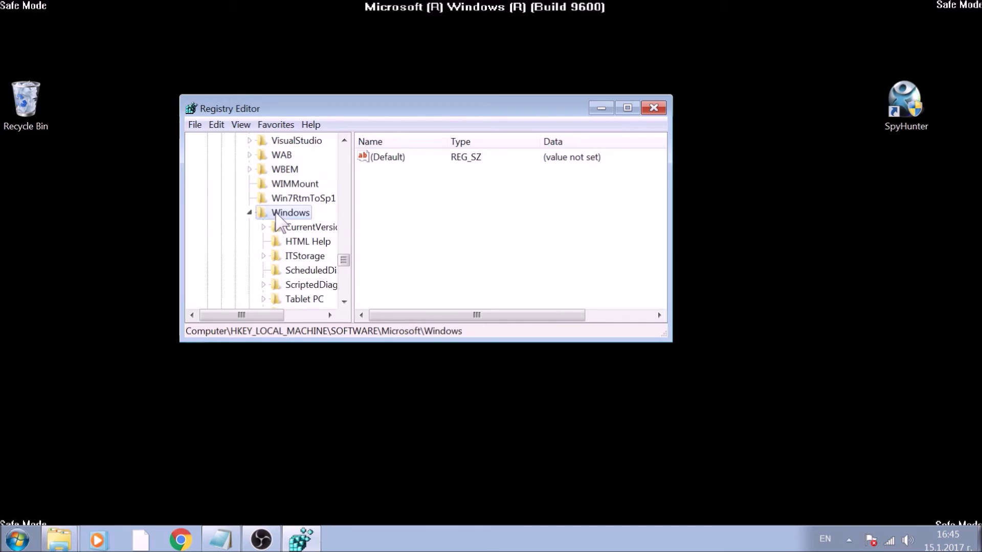
pyautogui.click(287, 228)
pyautogui.click(263, 227)
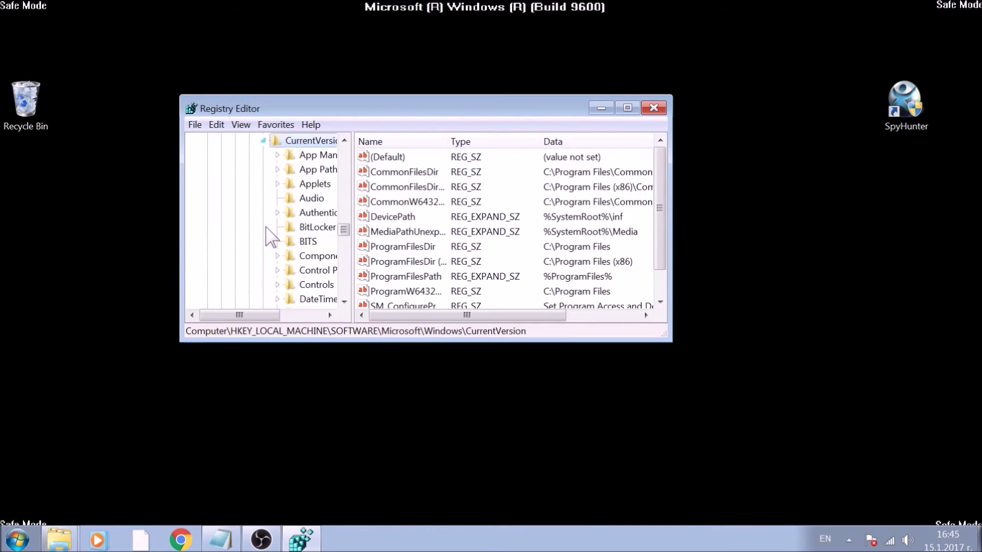
pyautogui.scroll(-1, 301, 192)
pyautogui.scroll(-9, 302, 192)
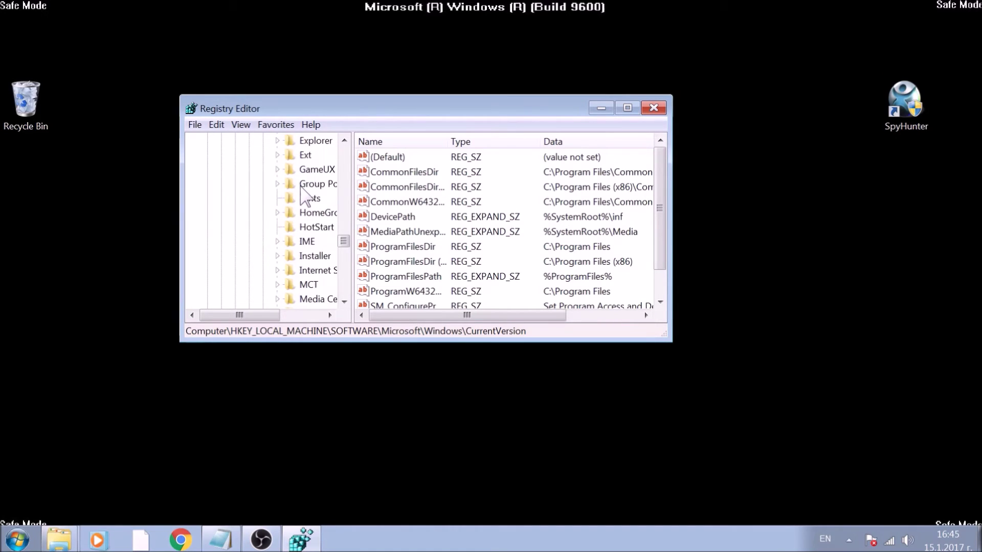
pyautogui.scroll(-1, 301, 202)
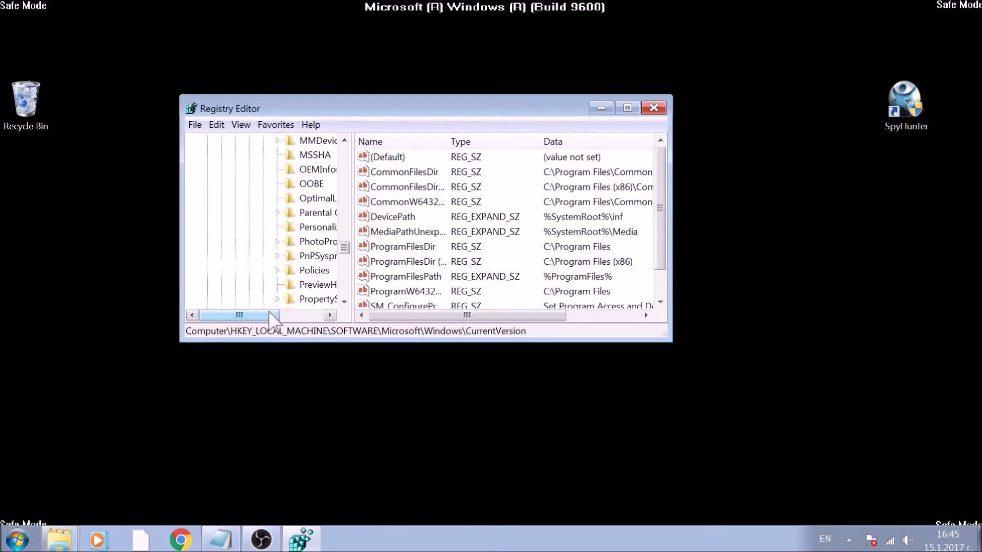
pyautogui.moveTo(270, 313); pyautogui.dragTo(300, 311)
pyautogui.scroll(-3, 281, 270)
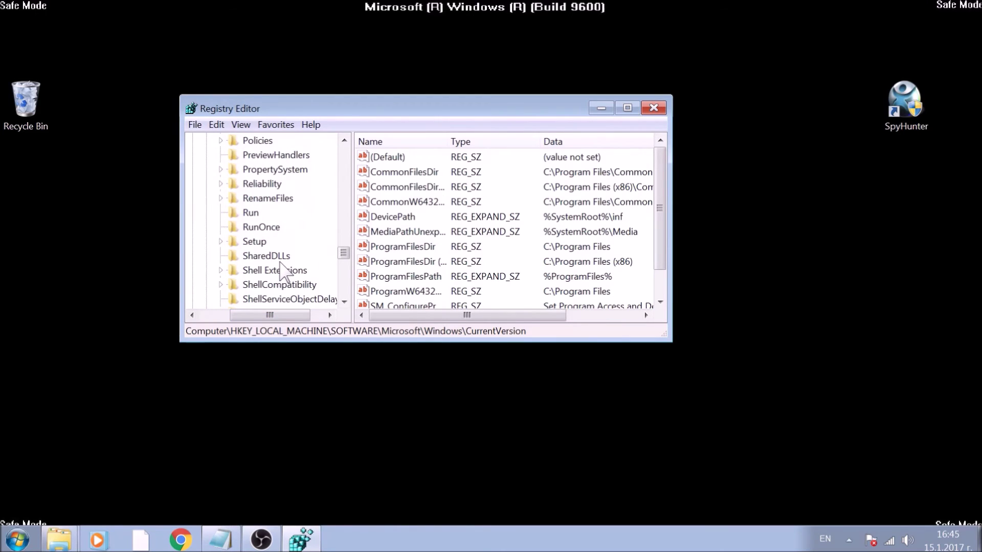
# Open the Run key and locate the RTHDVCPL value, widening the value list columns.
pyautogui.click(250, 214)
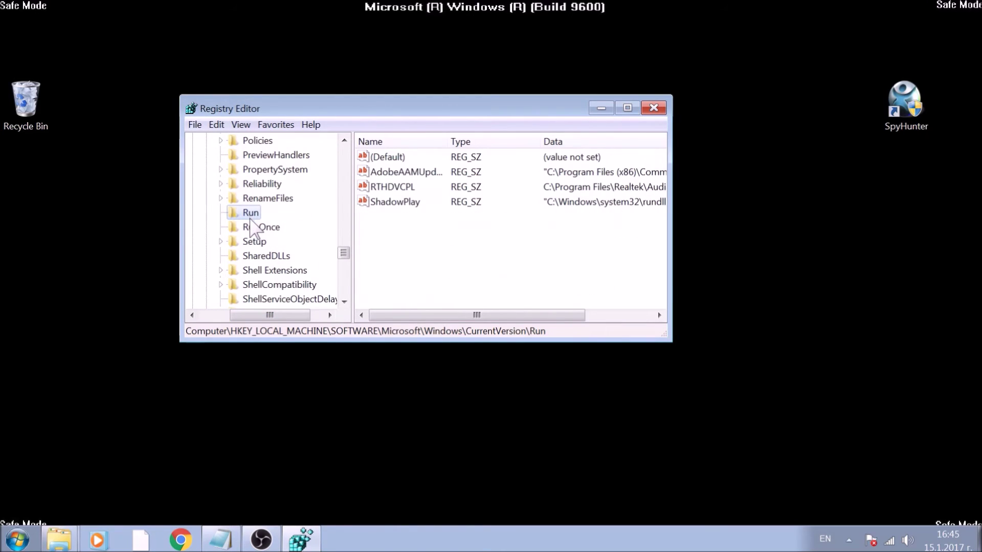
pyautogui.click(252, 225)
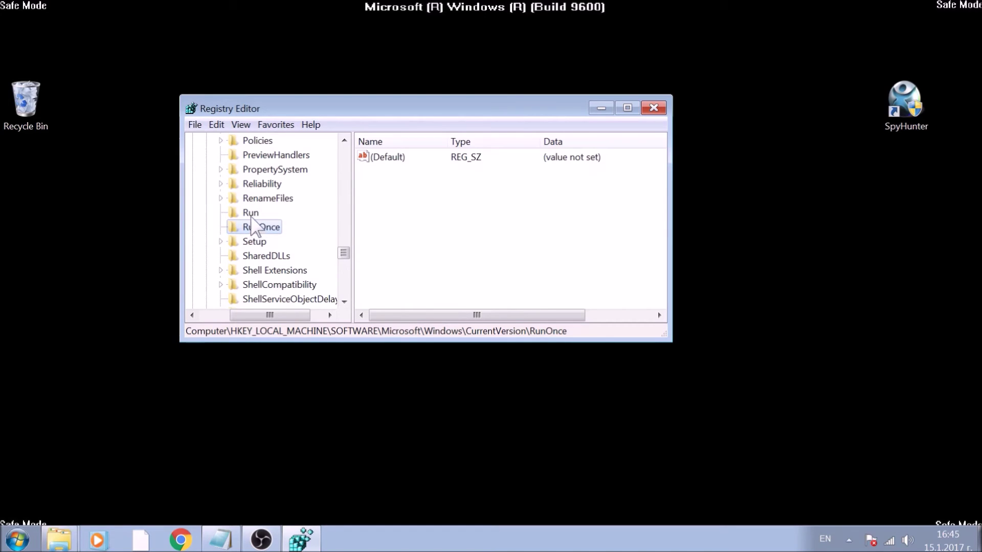
pyautogui.click(250, 214)
pyautogui.click(400, 188)
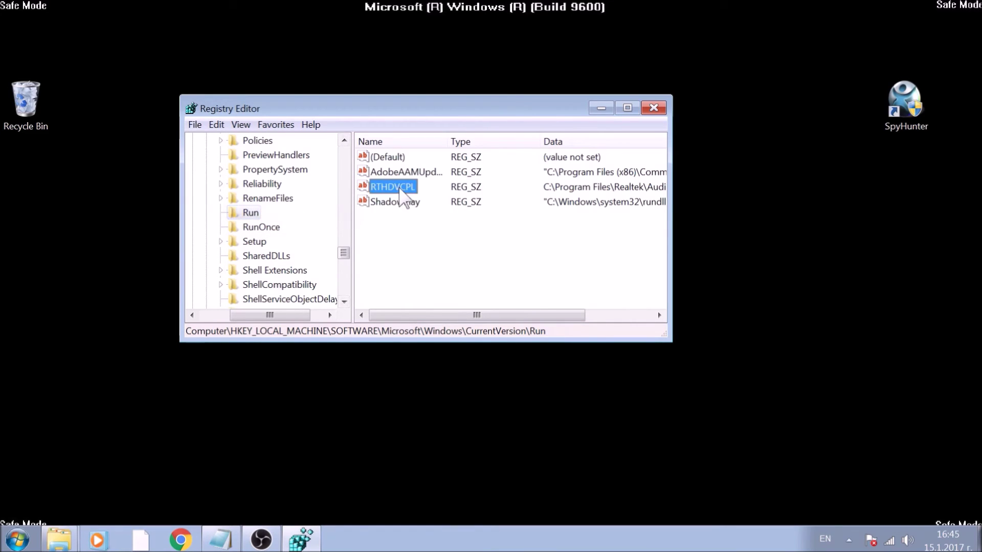
pyautogui.click(562, 214)
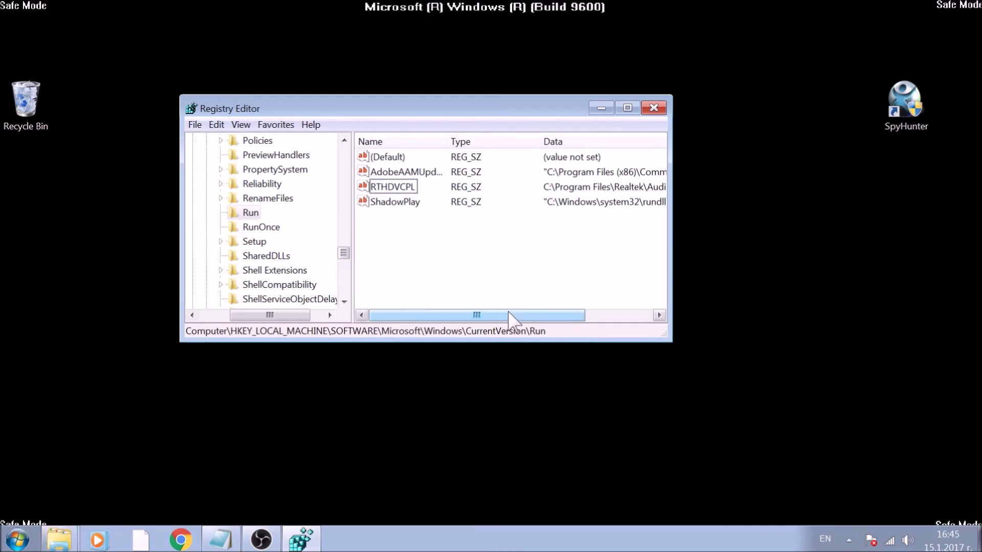
pyautogui.moveTo(508, 314); pyautogui.dragTo(613, 307)
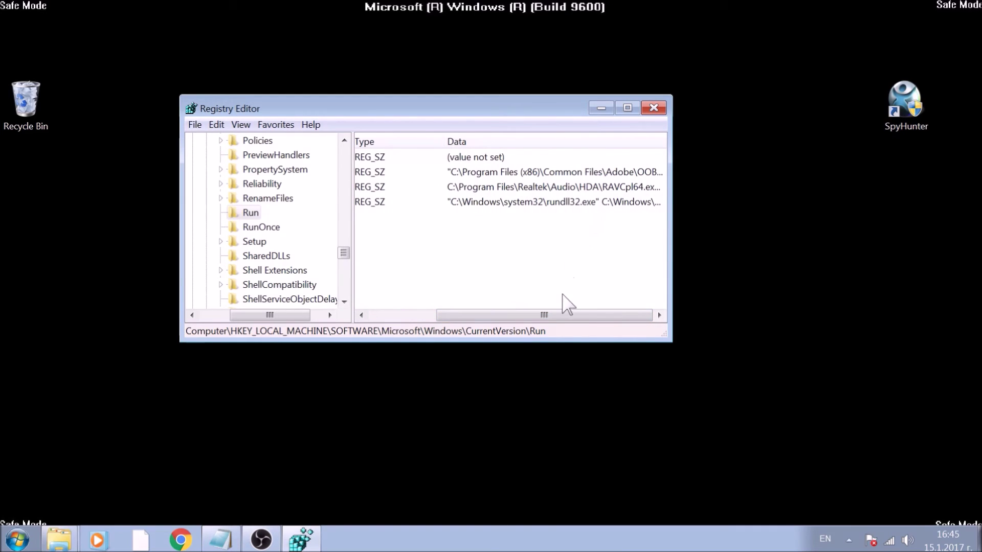
pyautogui.moveTo(558, 315); pyautogui.dragTo(490, 317)
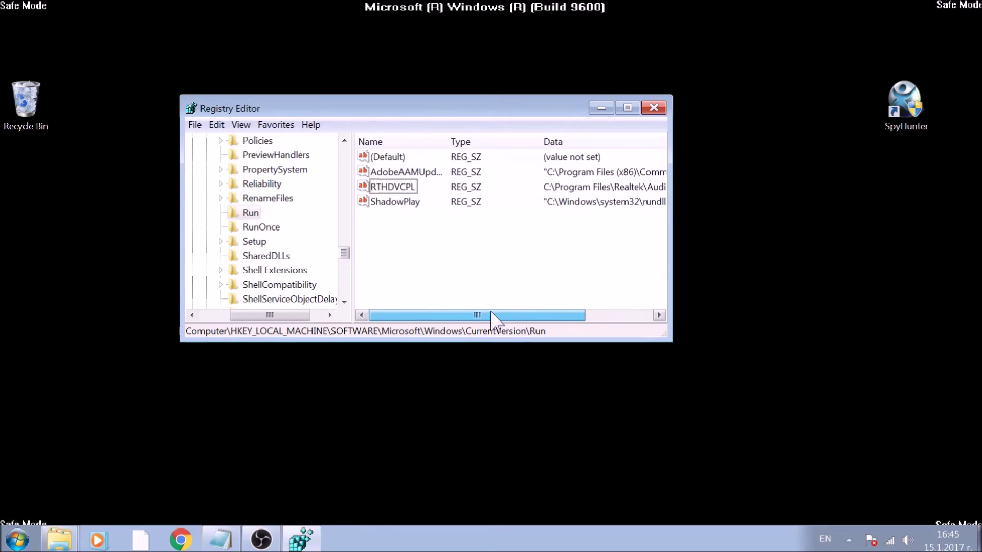
# Delete the RTHDVCPL value, confirm the deletion, and close Registry Editor.
pyautogui.click(398, 191)
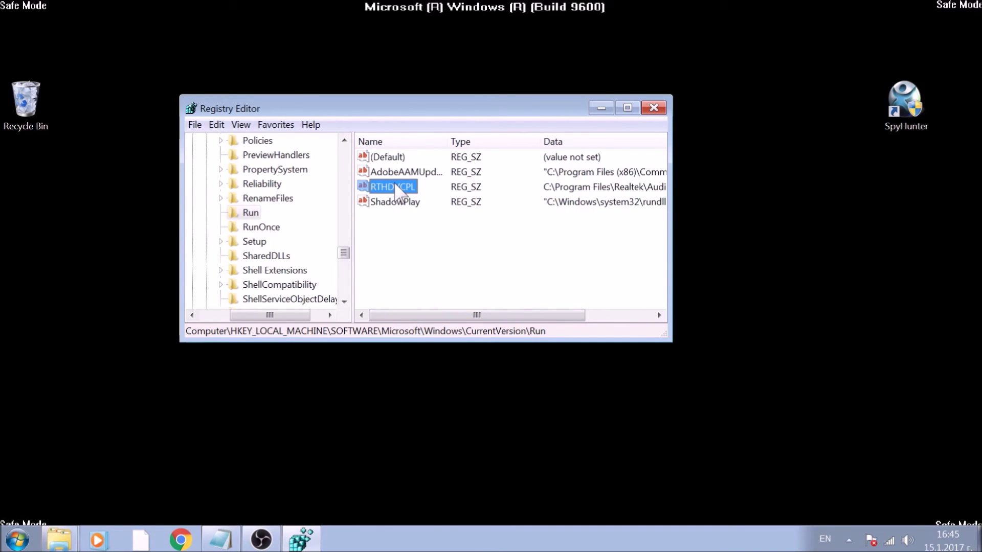
pyautogui.press('Delete')
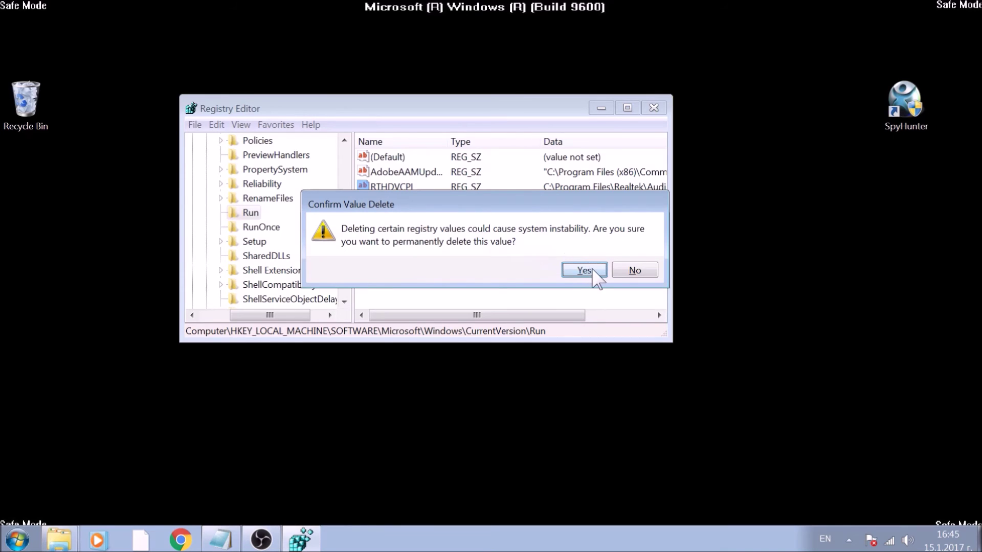
pyautogui.click(584, 270)
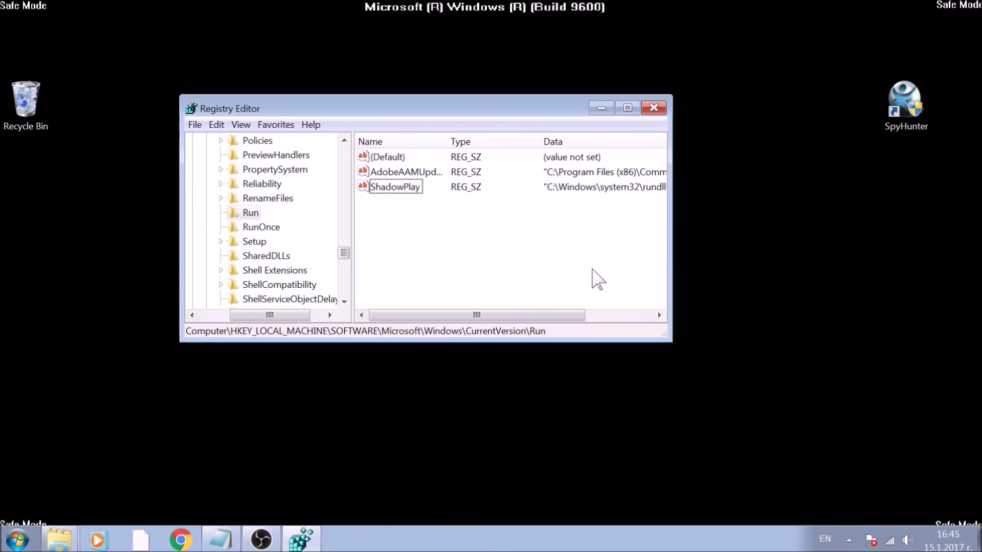
pyautogui.click(654, 108)
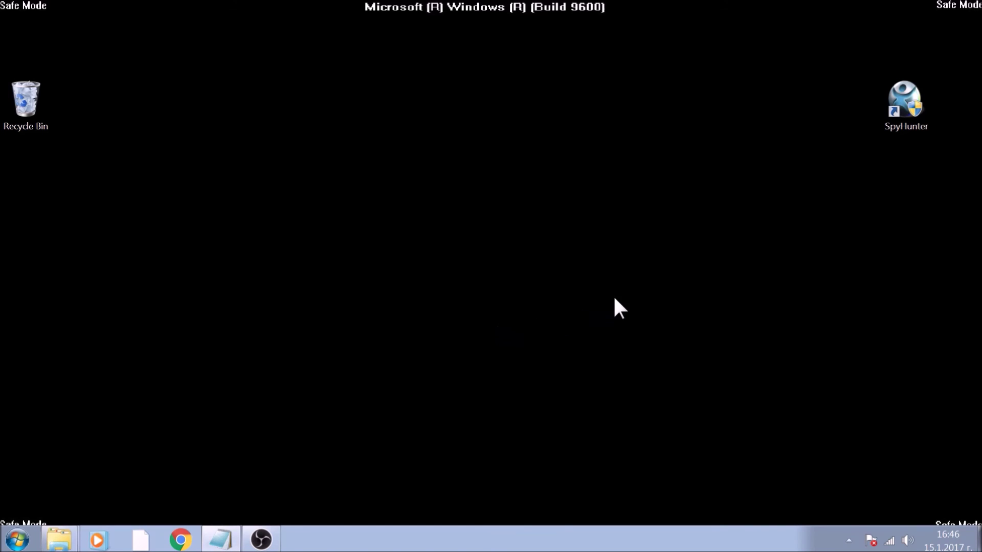
# Start SpyHunter 4 from its desktop shortcut.
pyautogui.click(891, 108)
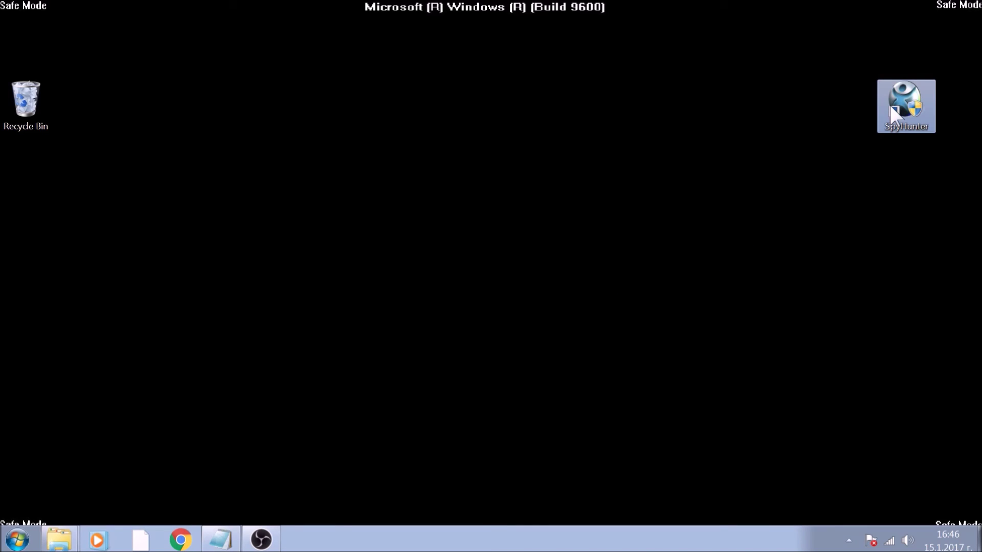
pyautogui.doubleClick(890, 105)
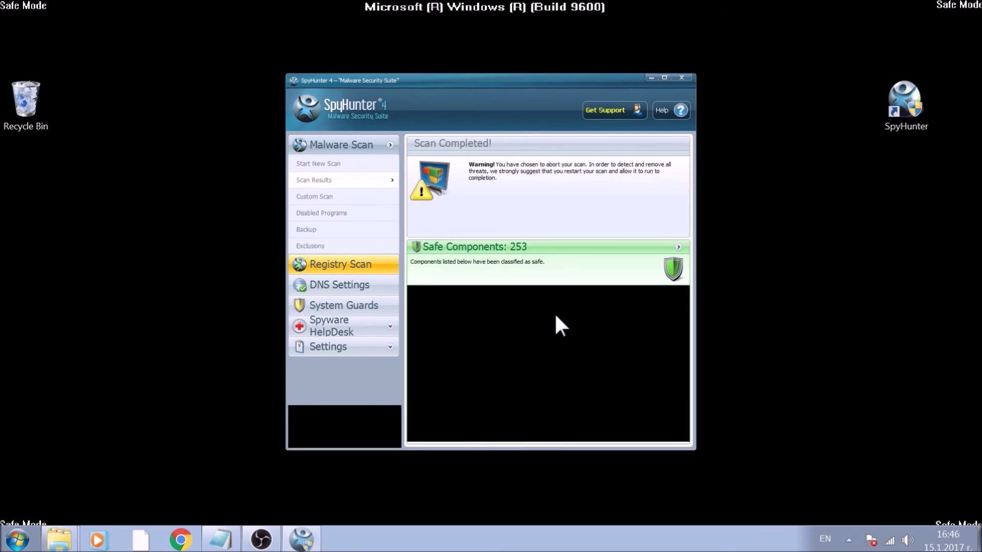
# Begin a new Quick Scan from the Malware Scan page with Scan Computer Now!
pyautogui.click(327, 163)
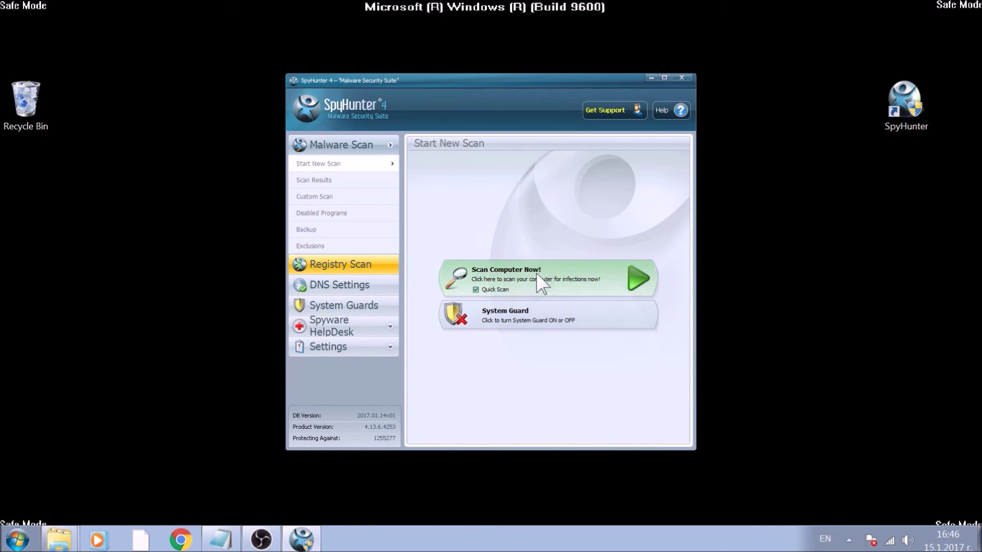
pyautogui.click(541, 284)
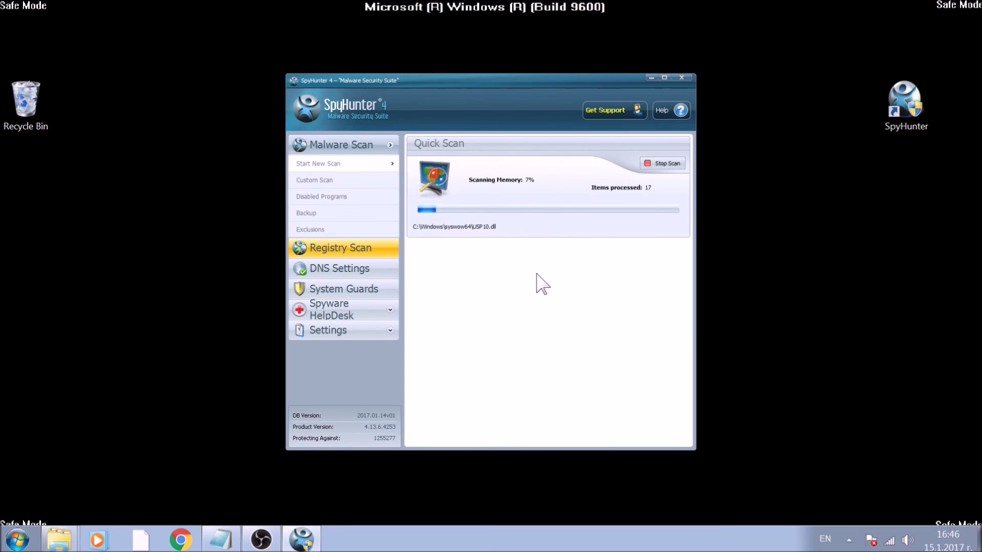